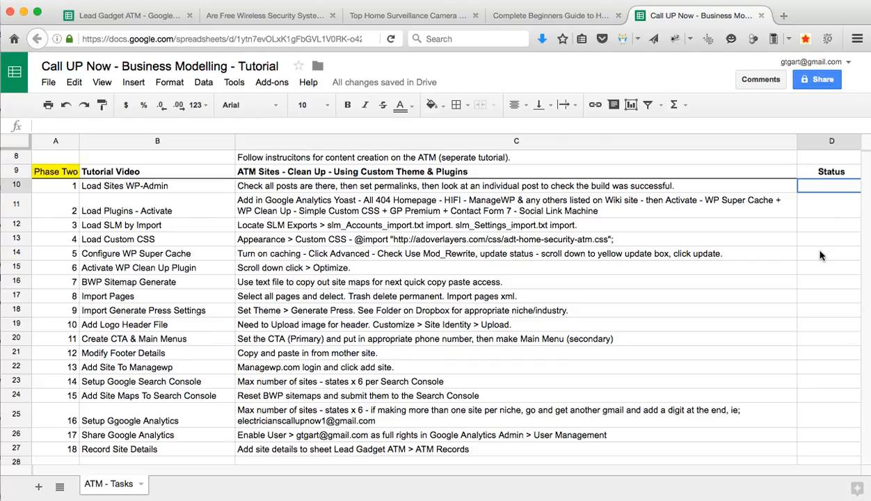
Mark the Load Sites WP-Admin task as "Done" in bold in the Status column, and select the Load Plugins - Activate row.
text(Done)
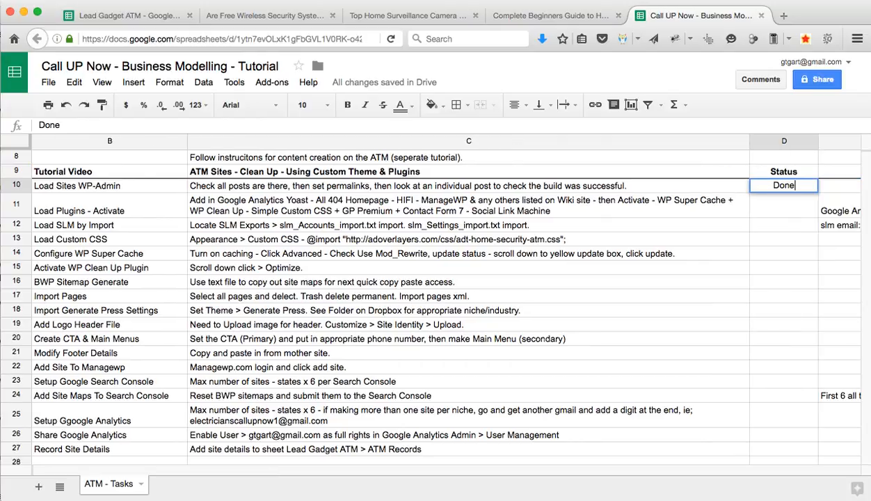
scroll(823, 254, left, 2)
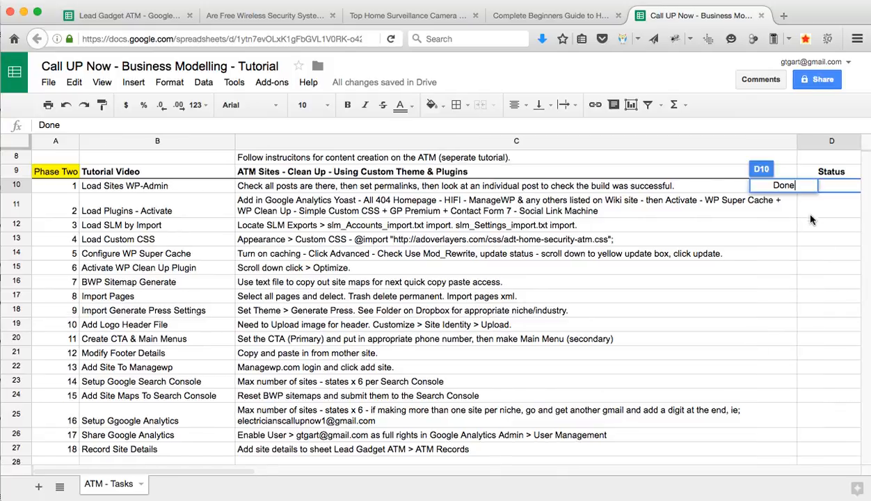
click(837, 201)
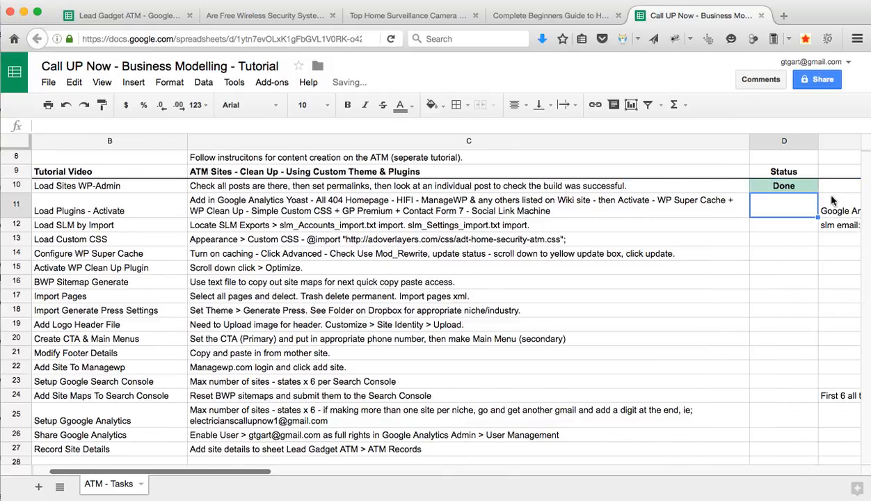
scroll(780, 189, left, 1)
click(780, 189)
click(826, 188)
key(super+b)
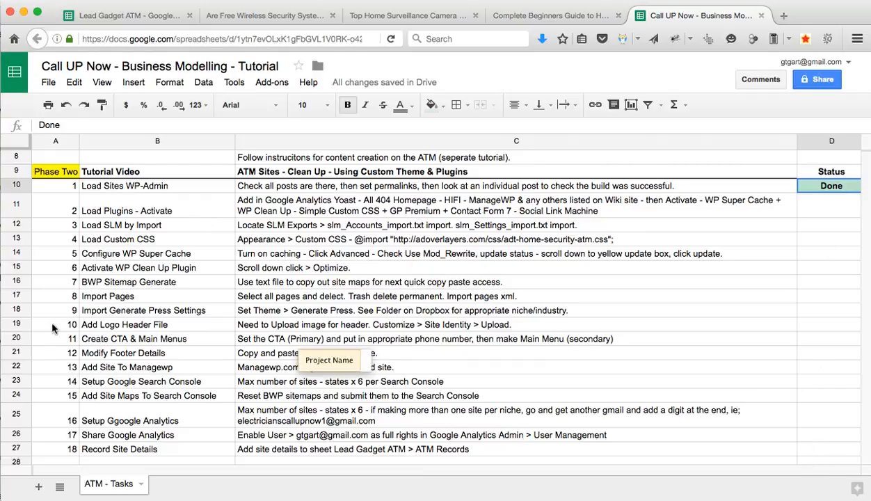
click(14, 204)
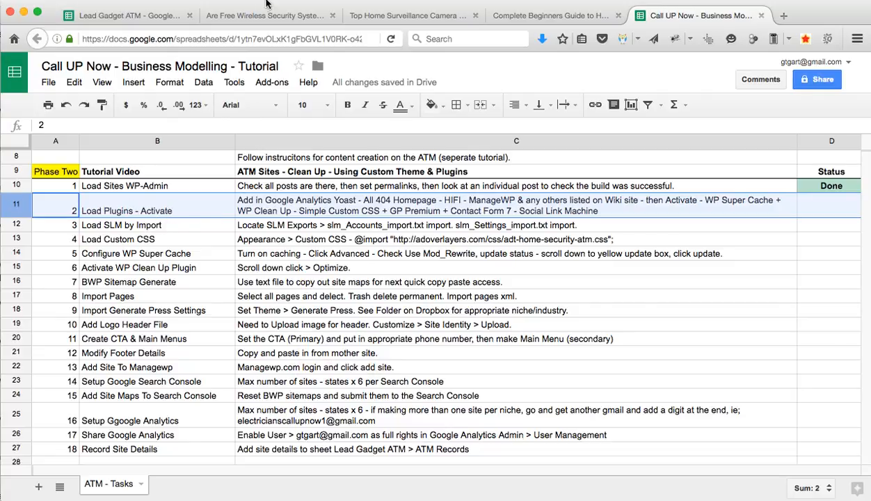
Open the WordPress dashboard of each of the three wheretobuyhomesecuritysystems.com subdomain sites: go, buy and my.
click(242, 15)
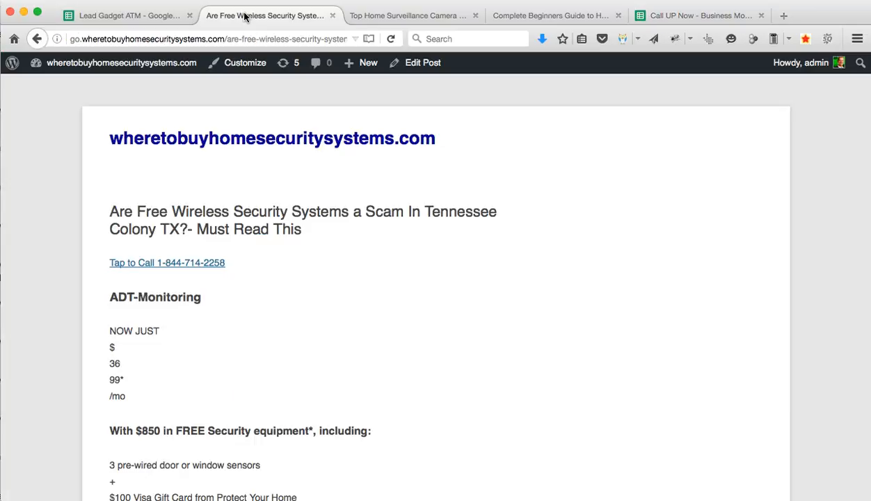
mouse_move(70, 68)
click(46, 86)
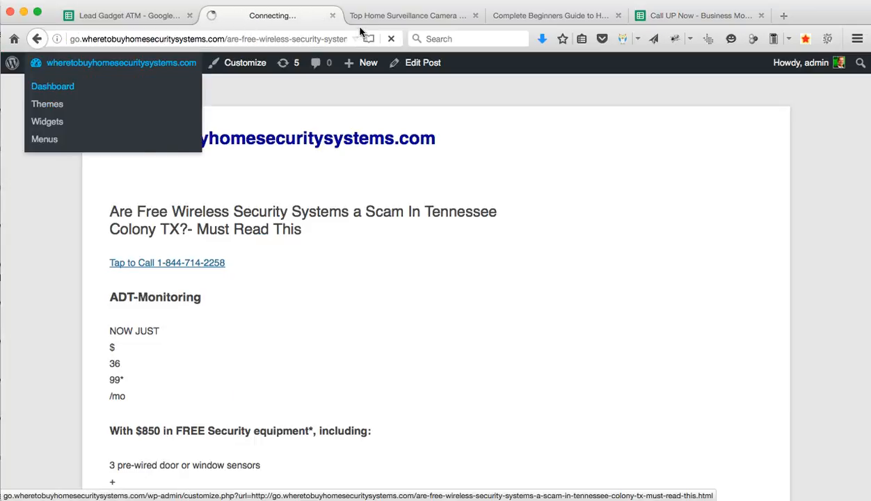
click(389, 16)
mouse_move(80, 68)
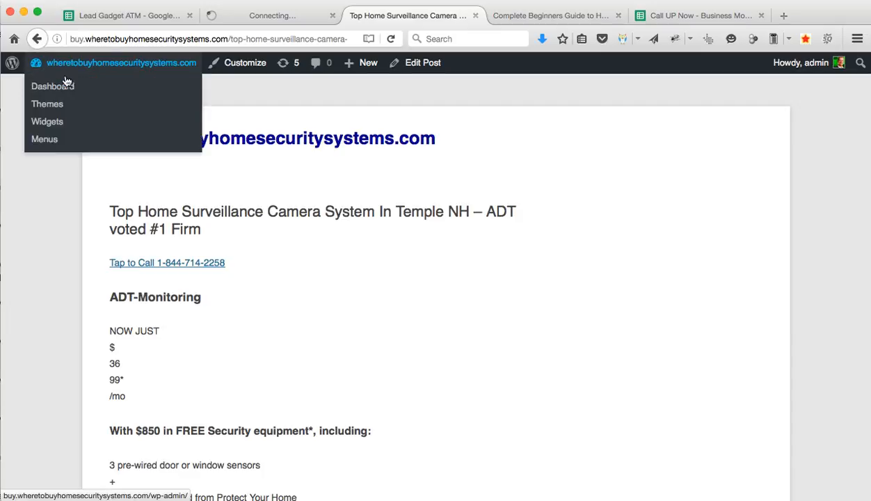
click(68, 82)
click(529, 15)
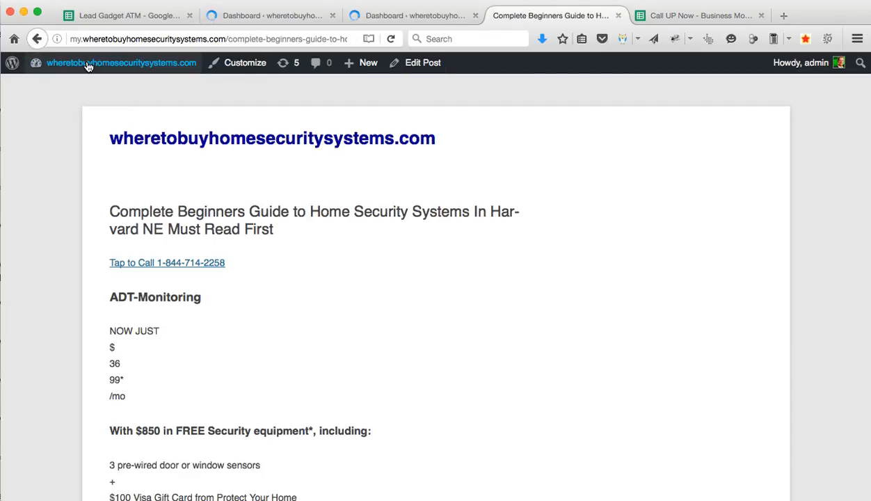
click(55, 94)
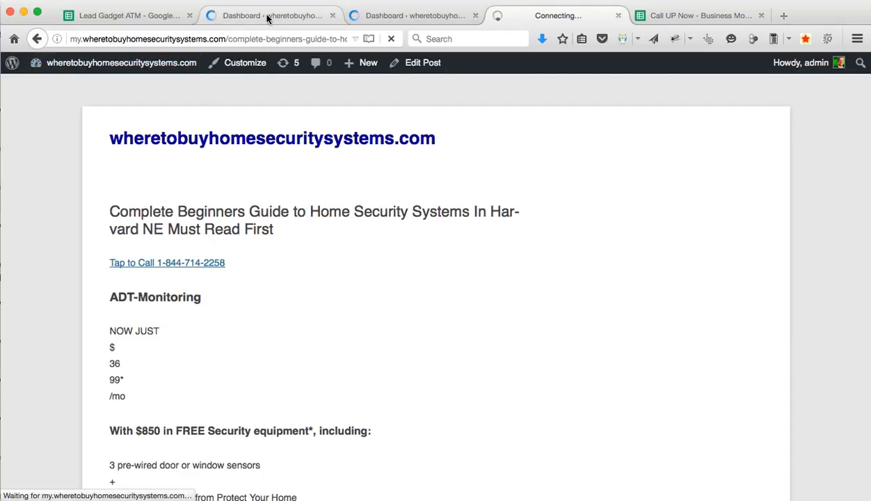
Open the Add Plugins page on the go, buy and my sites.
click(240, 16)
mouse_move(39, 294)
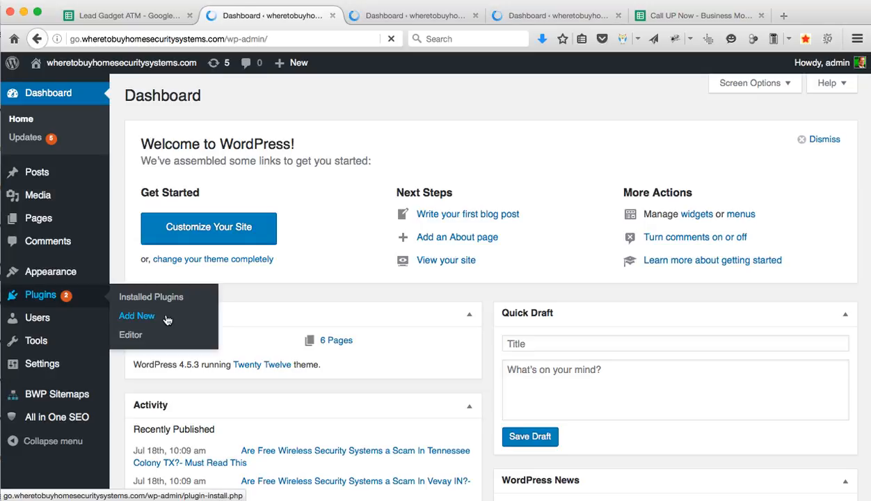
click(142, 316)
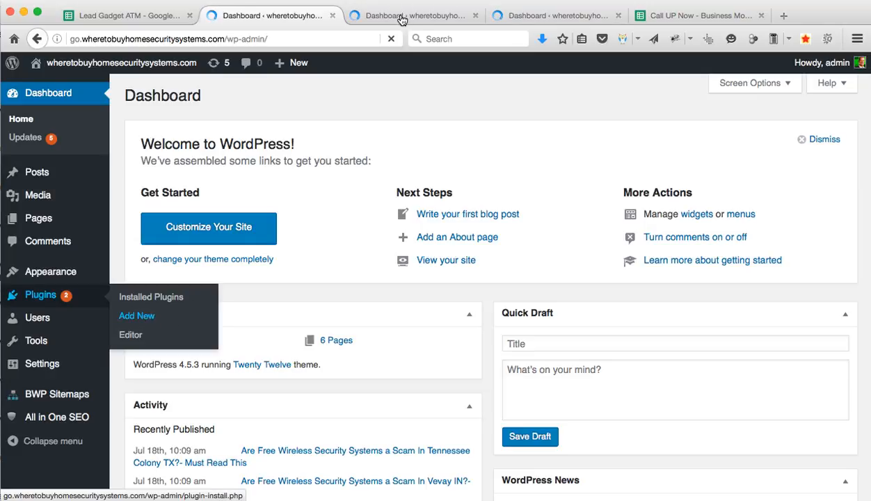
click(550, 15)
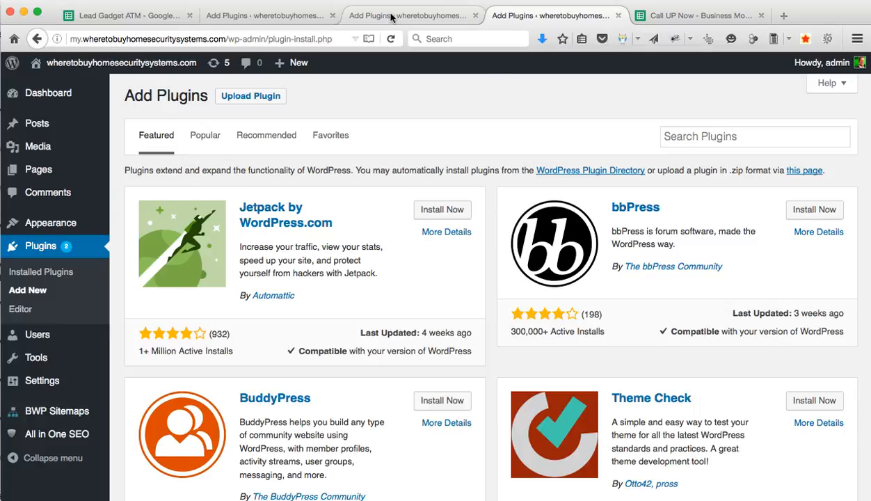
click(270, 17)
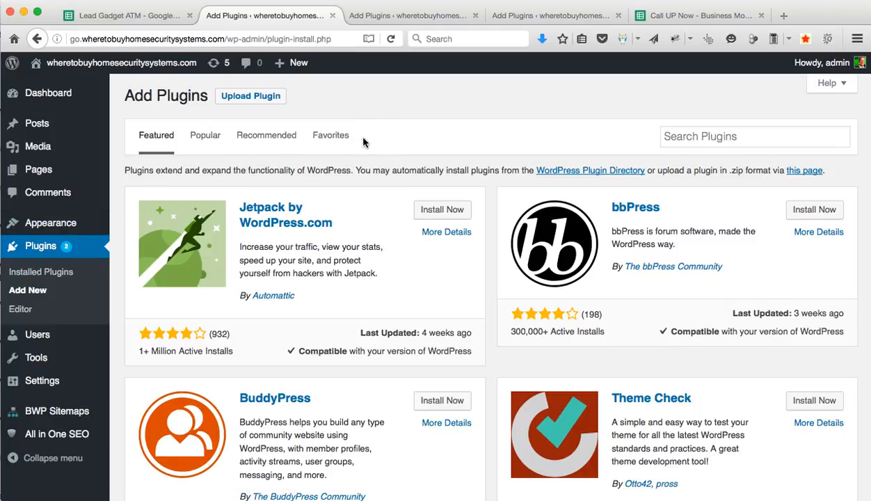
click(384, 16)
click(579, 17)
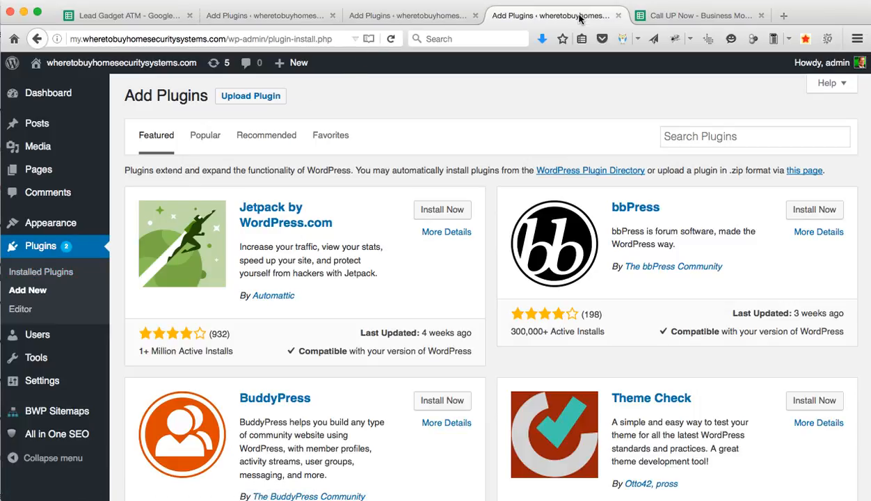
Enter "google analytics yoast" as the plugin search term on the go site and copy it.
click(266, 17)
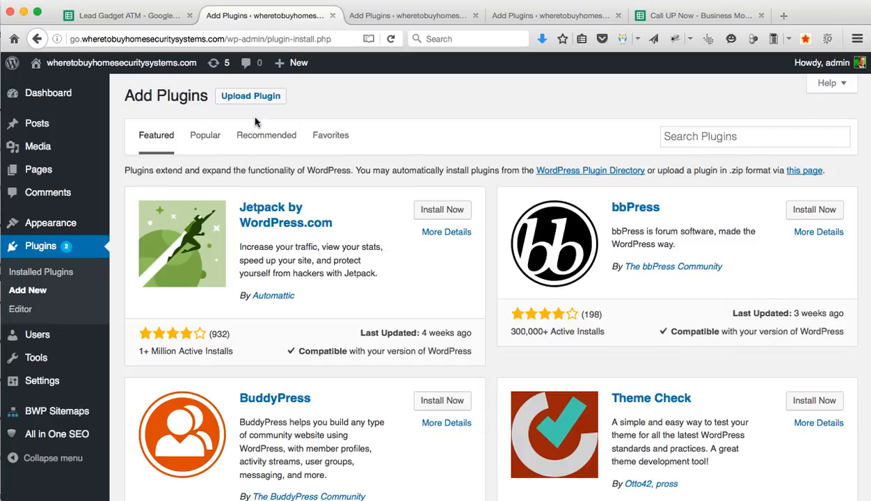
click(697, 138)
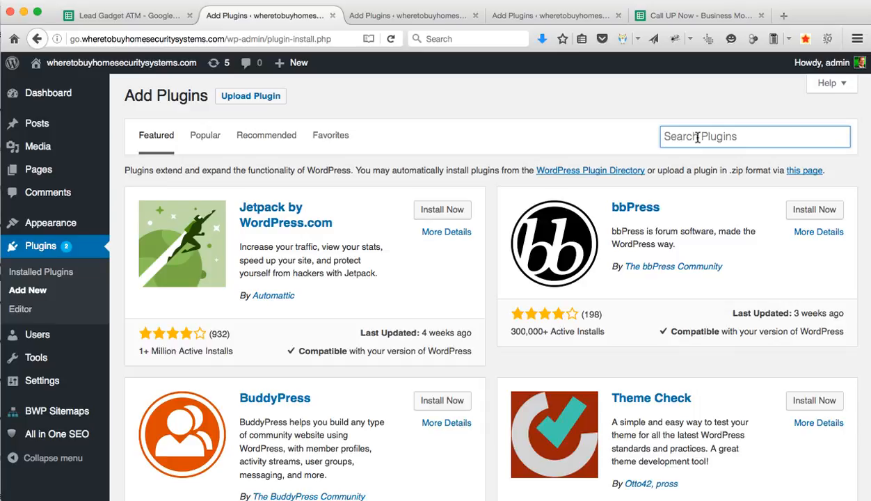
text(Go)
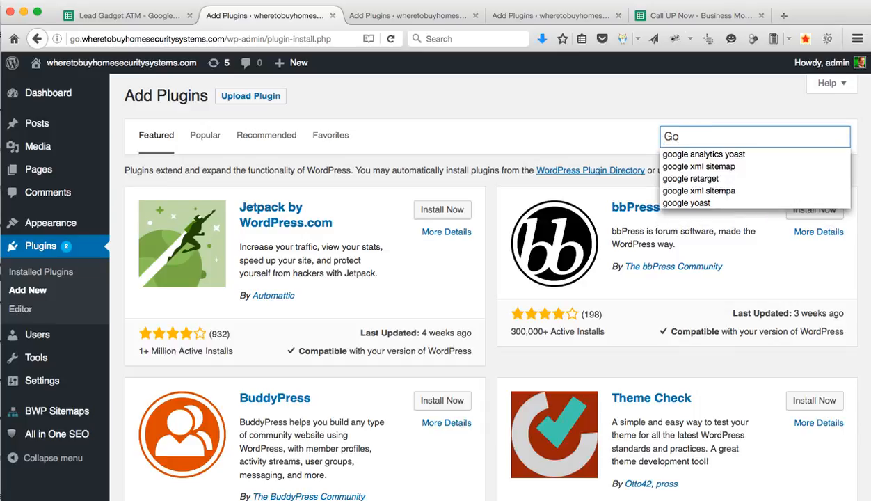
click(683, 153)
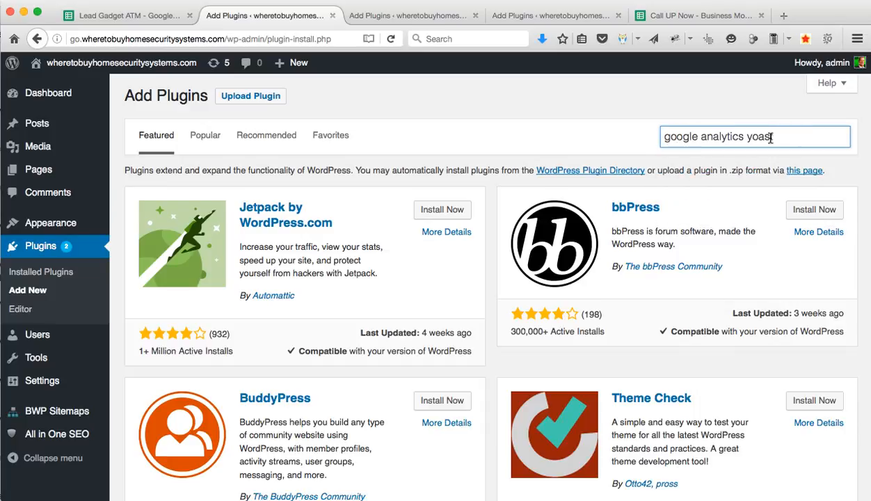
drag(770, 137, 654, 134)
key(cmd+c)
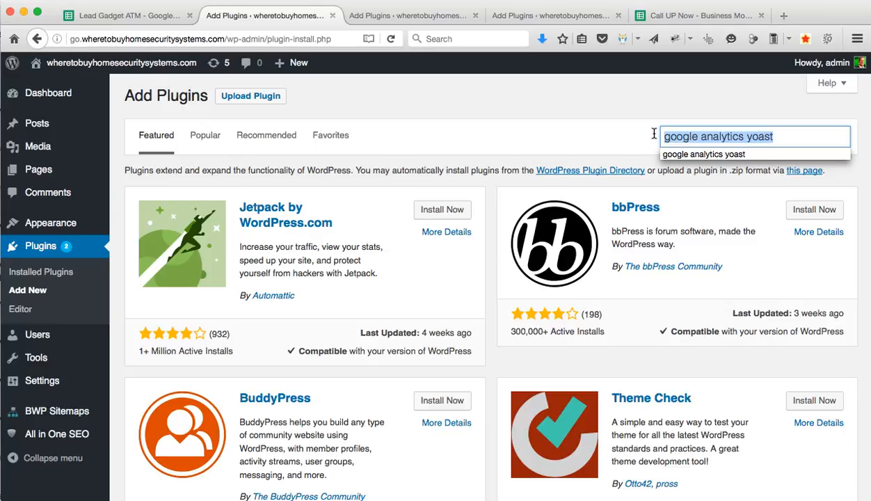
Paste "google analytics yoast" as the plugin search term on the buy site.
click(393, 15)
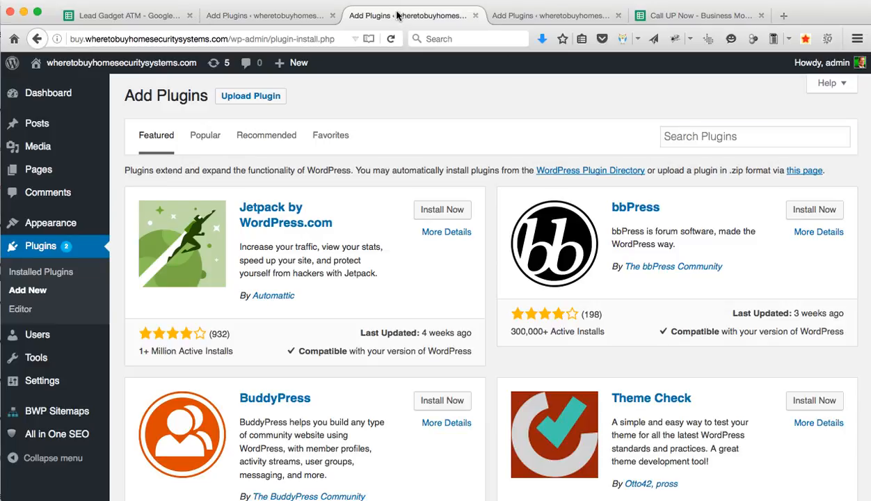
click(668, 136)
key(cmd+v)
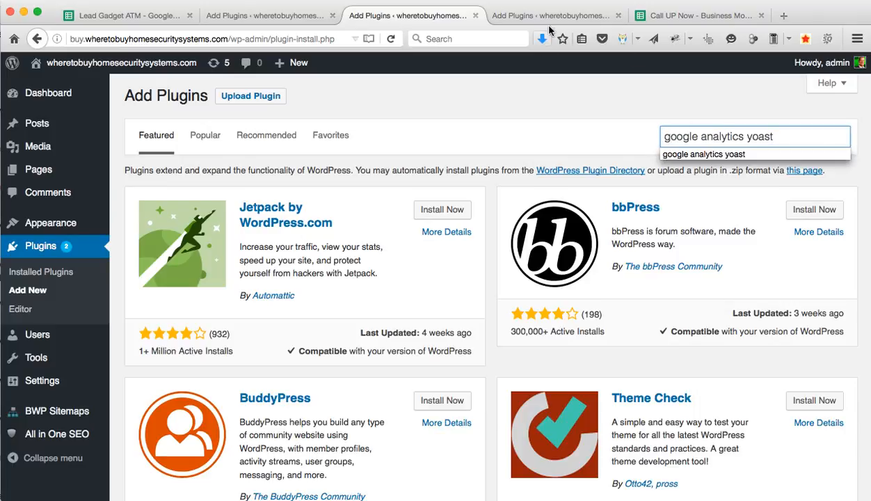
click(610, 151)
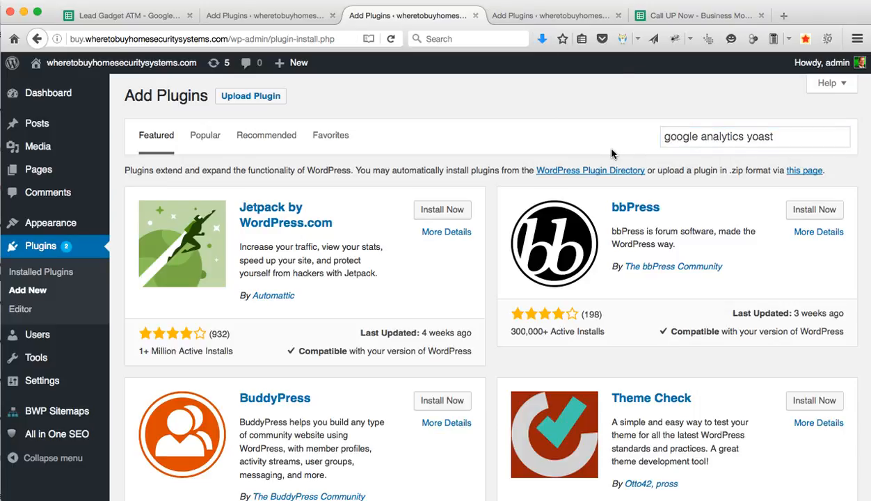
Run the plugin search on the go site, and search for "google analytics yoast" on the my site.
click(272, 15)
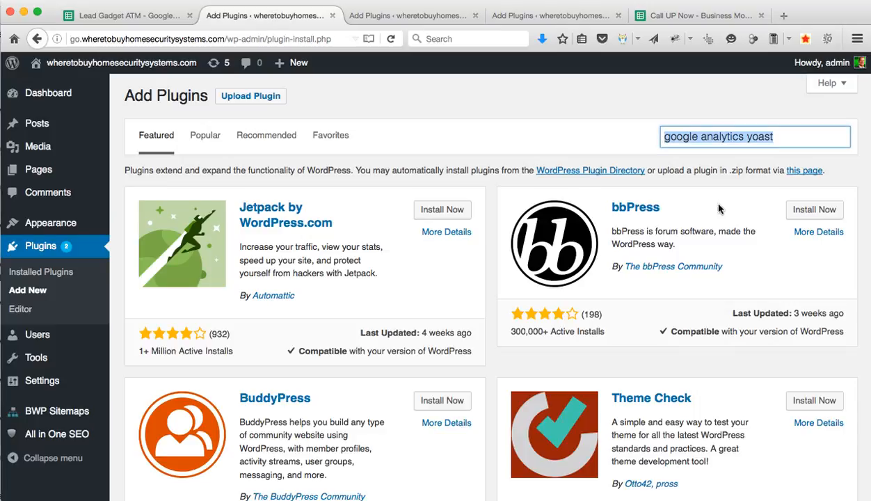
key(Return)
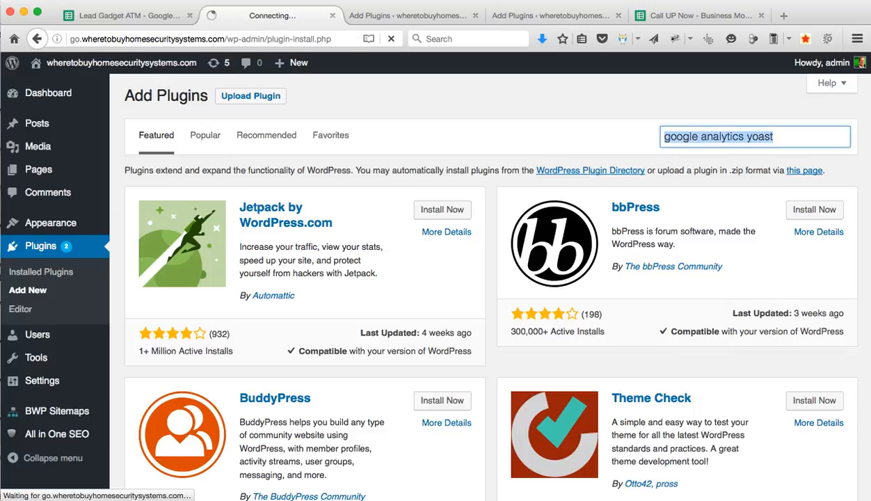
click(543, 16)
click(679, 136)
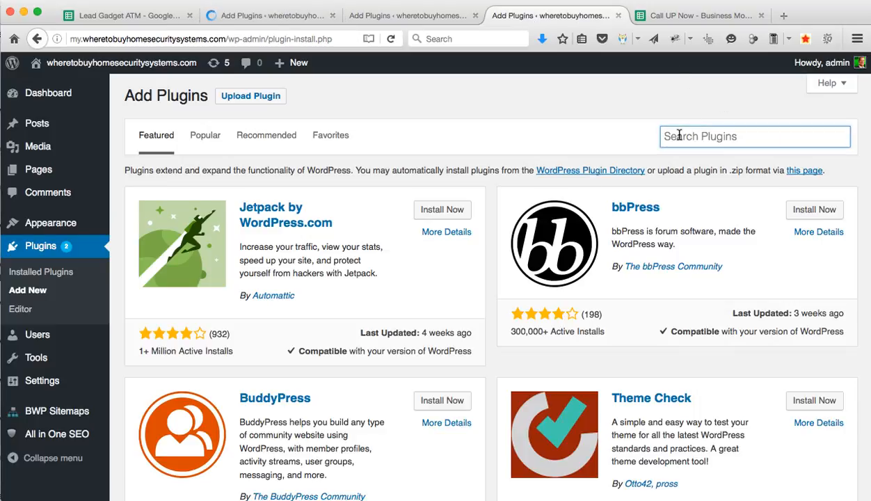
text(google analytics yoast)
key(Return)
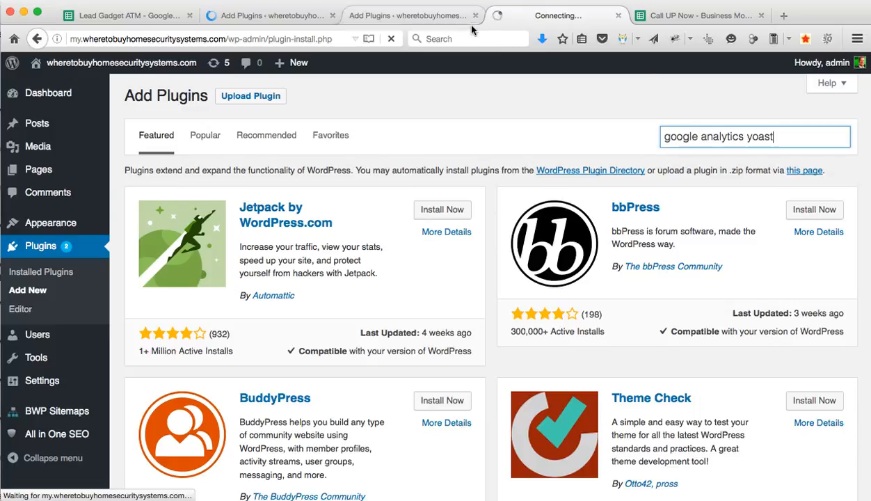
Install the Google Analytics by MonsterInsights plugin on the go site.
click(417, 18)
click(242, 20)
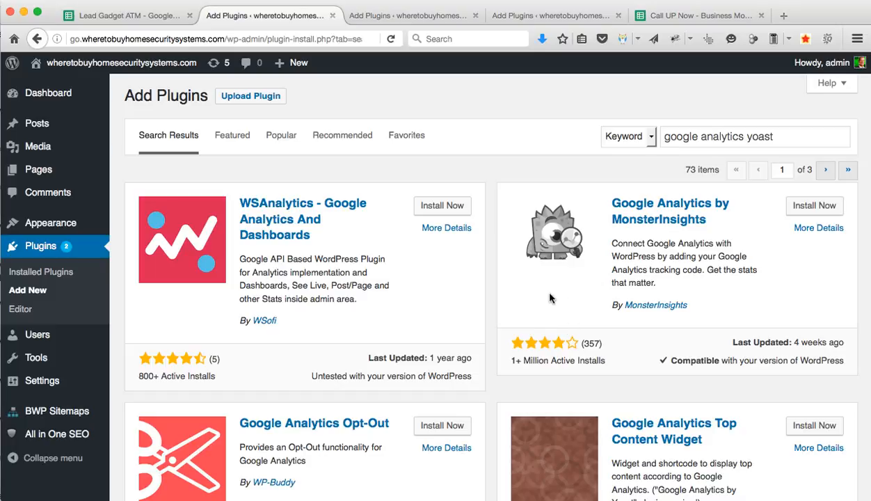
click(800, 206)
Run the "google analytics yoast" plugin search on the buy site.
click(399, 15)
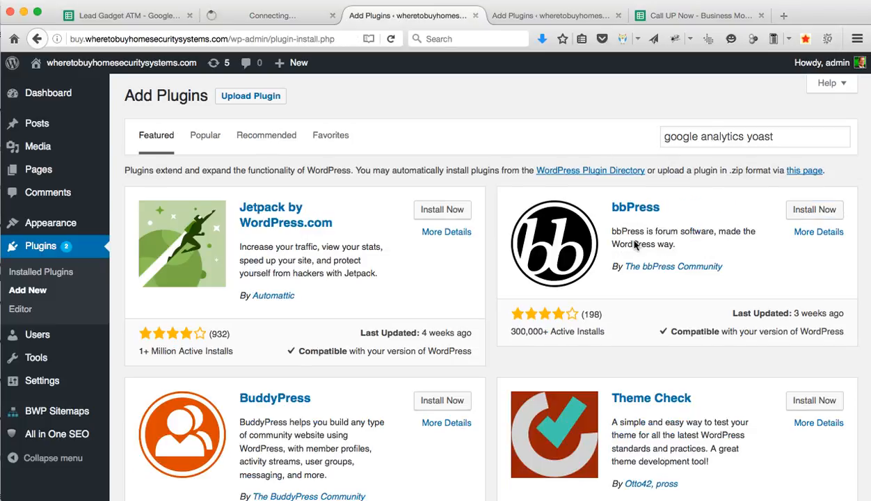
click(803, 141)
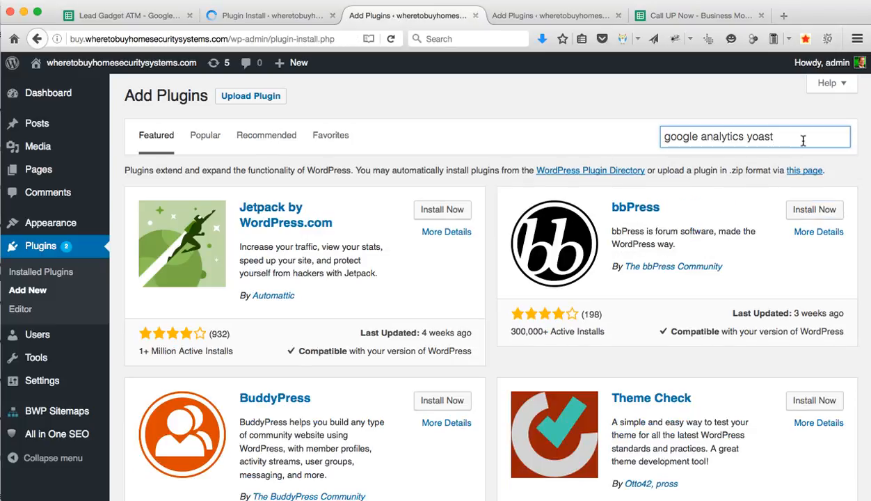
key(Return)
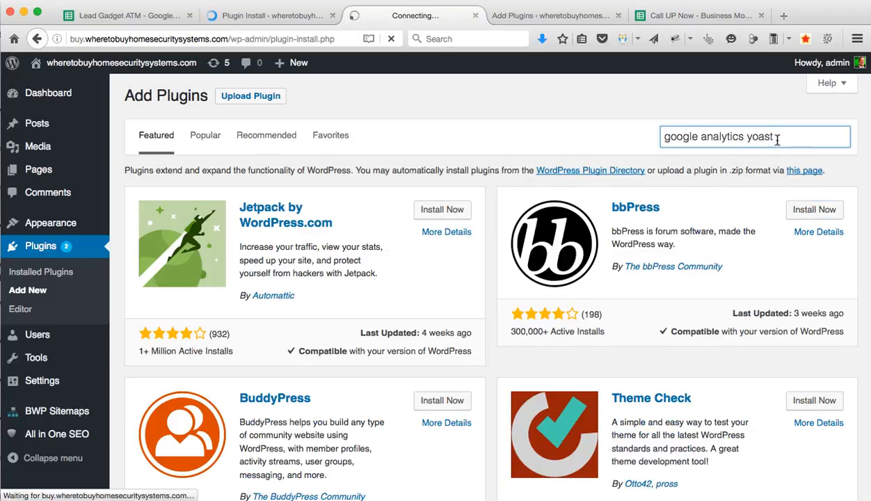
Activate Google Analytics by MonsterInsights on the go site and return to its Add Plugins page.
click(557, 15)
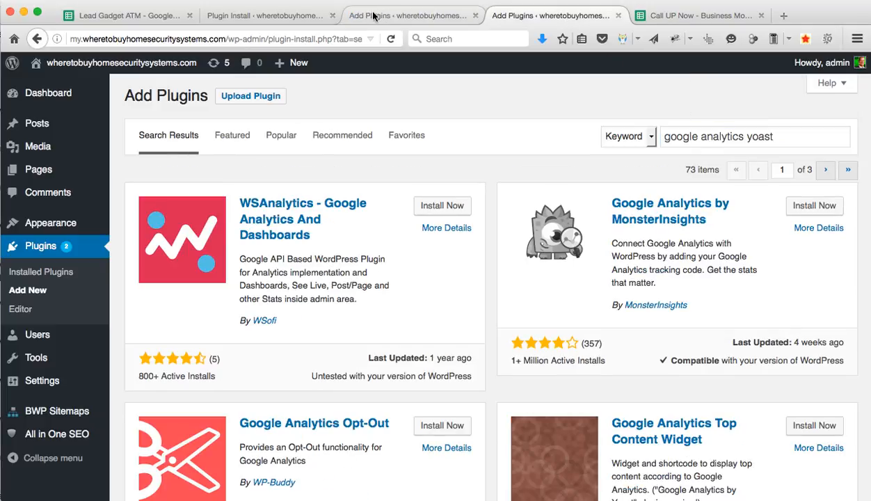
click(276, 16)
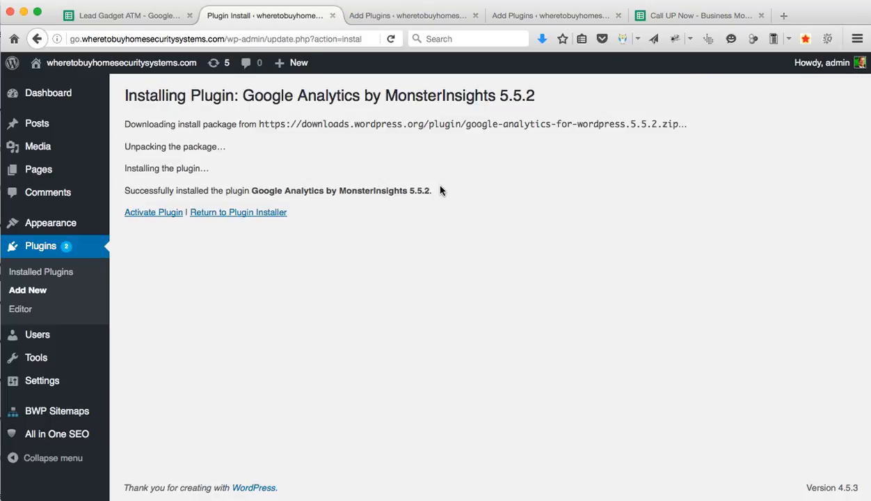
click(150, 213)
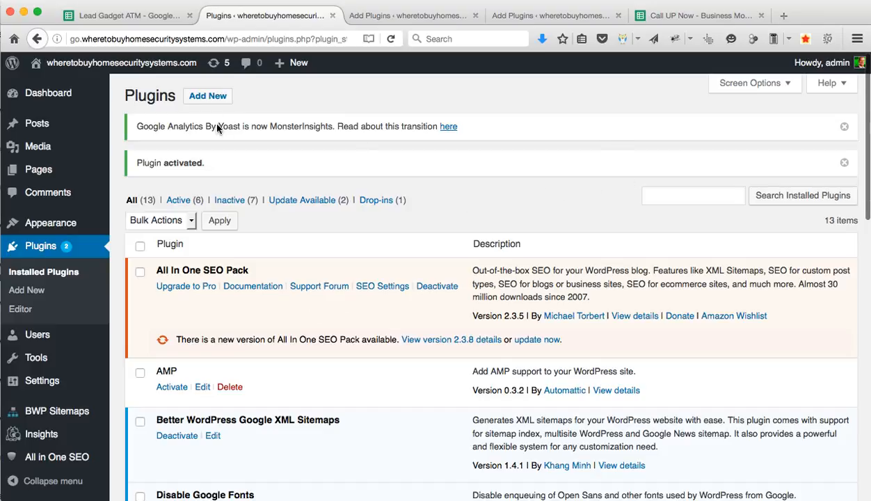
click(208, 95)
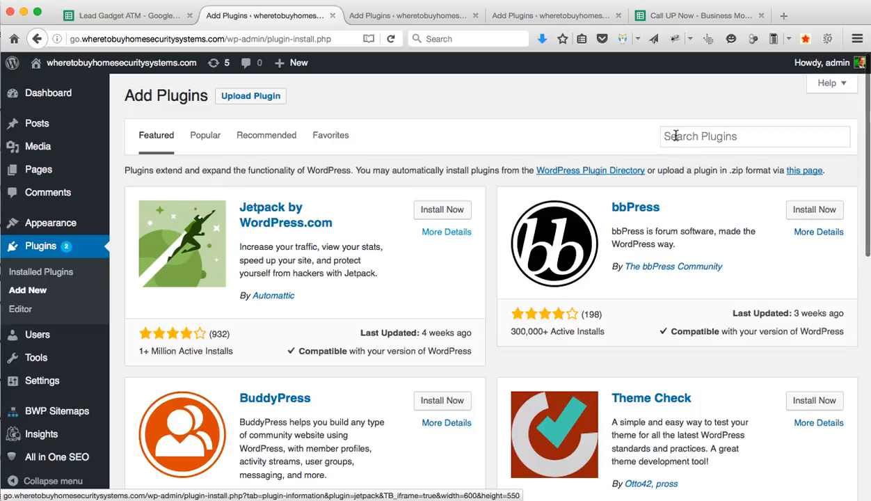
Install and activate the All 404 Redirect to Homepage plugin on the go site, searching for "all 404 homepage redirect".
click(677, 136)
text(all)
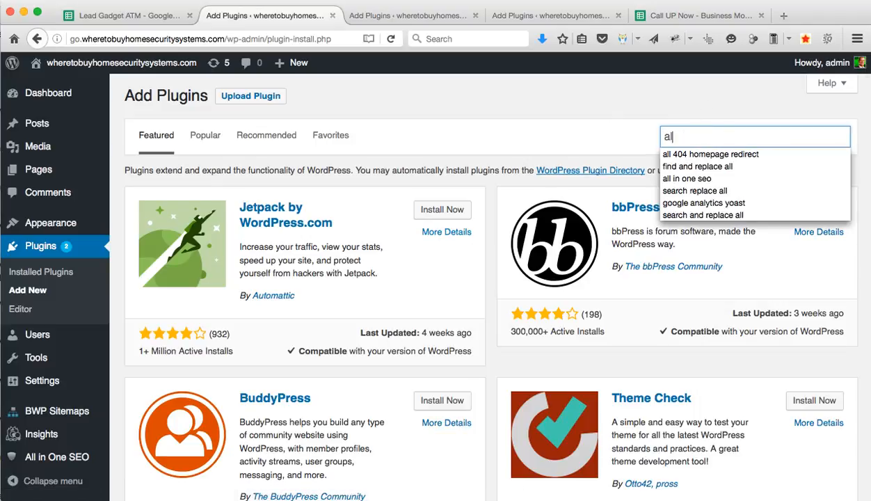
click(685, 154)
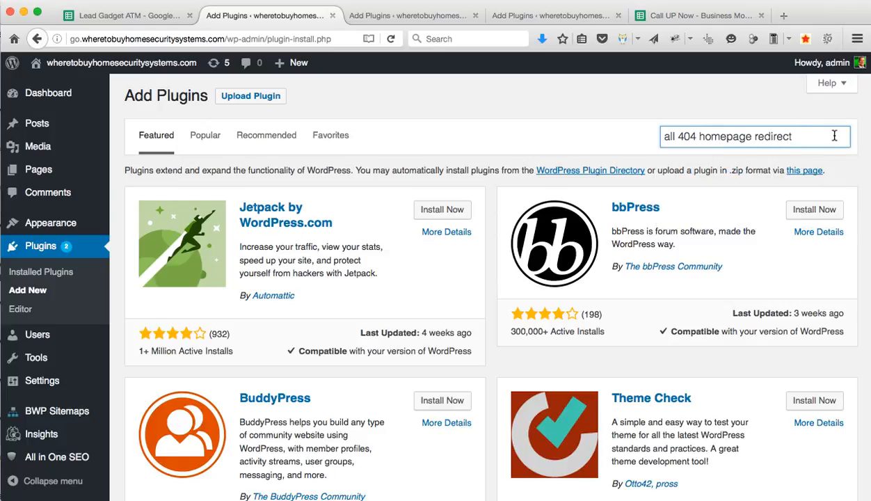
key(Return)
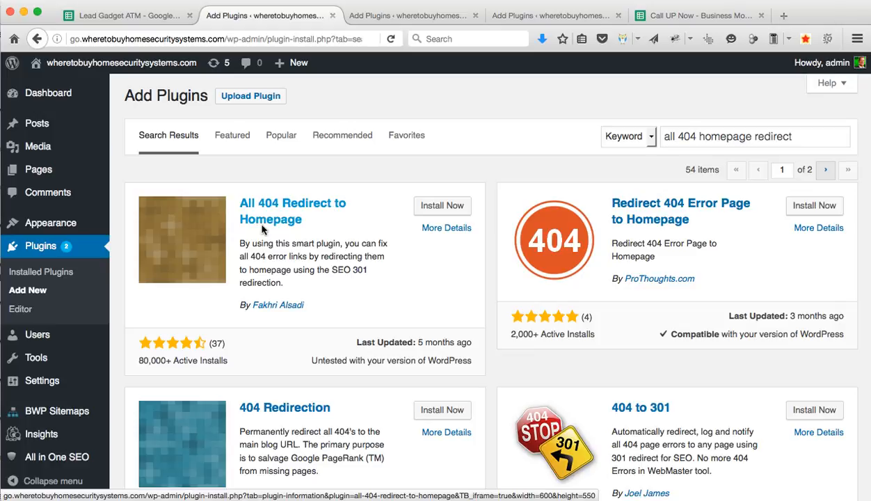
click(439, 209)
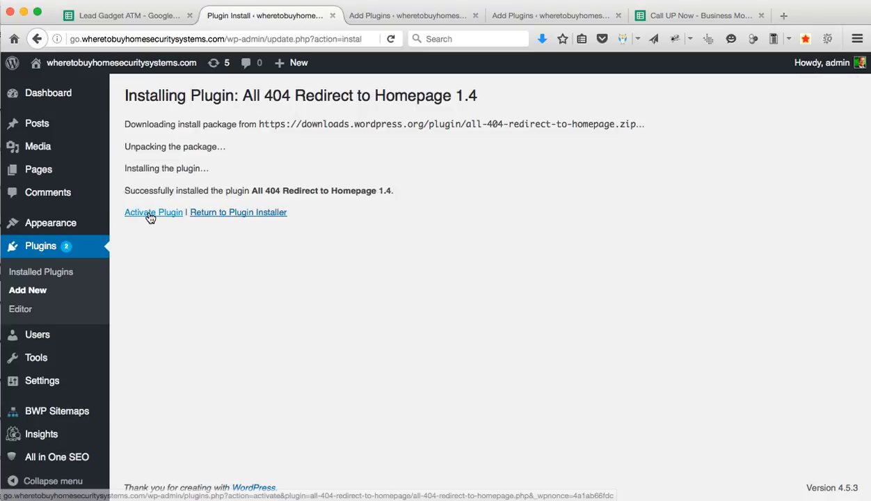
click(149, 214)
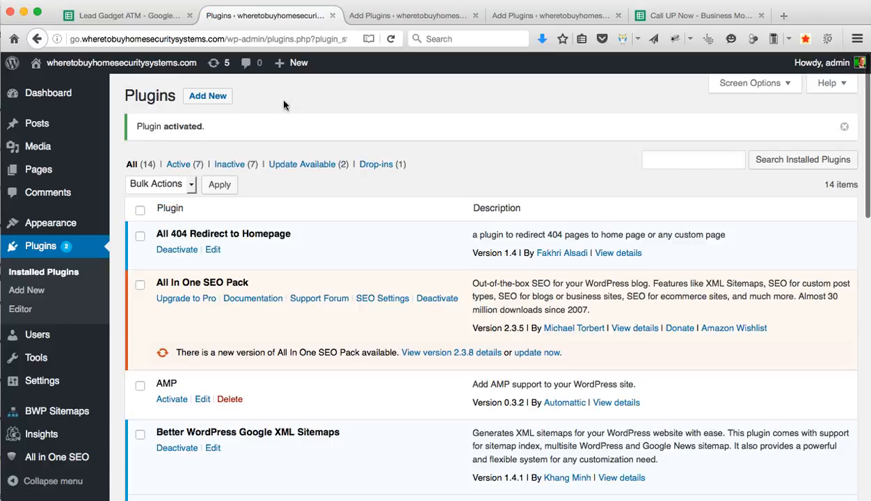
Add the HiFi (Head Injection, Foot Injection) plugin to the go site by searching for "hifi", and activate it.
click(210, 99)
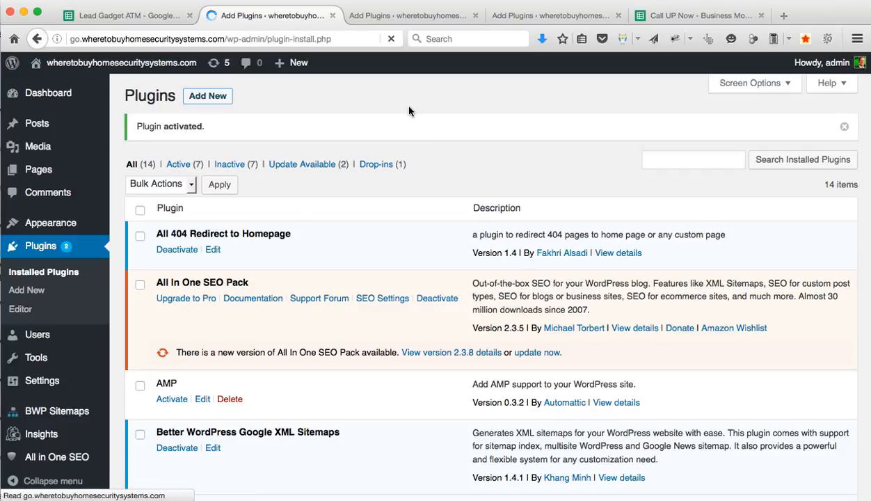
click(689, 139)
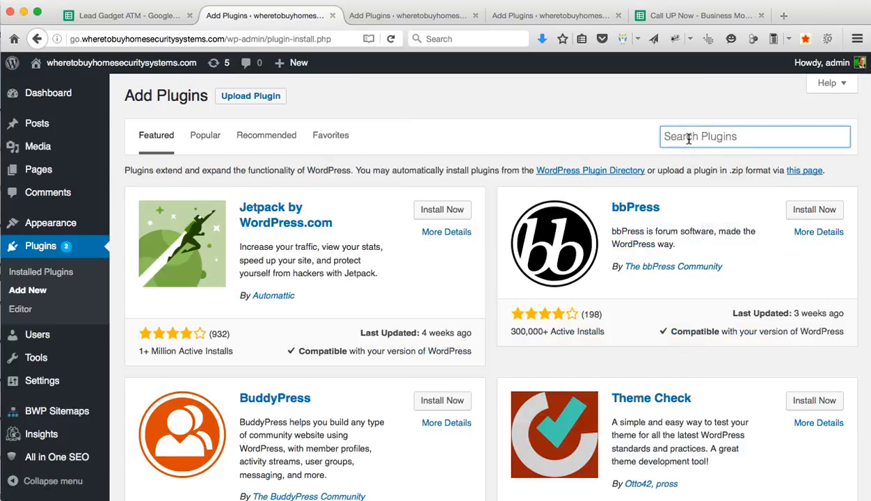
text(hifi)
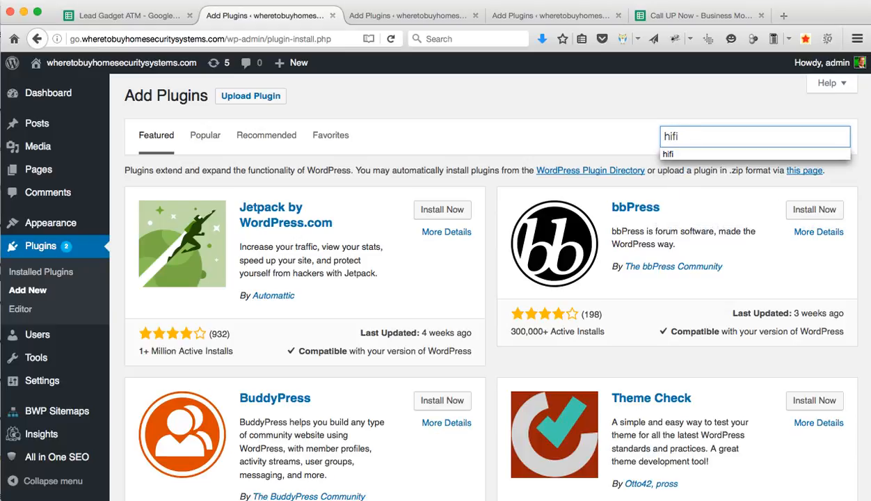
key(Return)
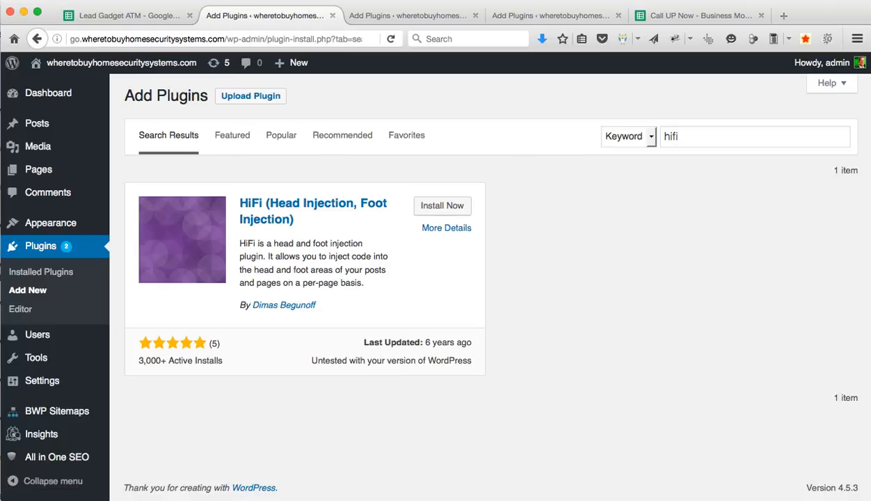
click(447, 206)
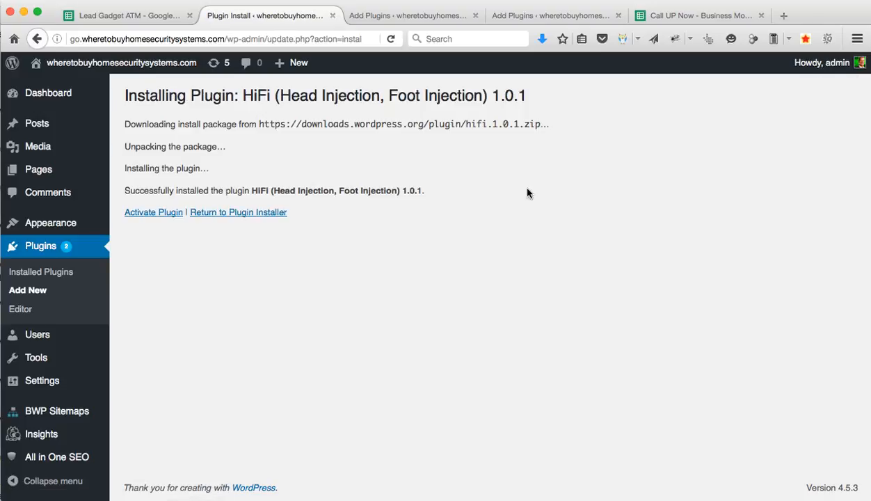
click(149, 213)
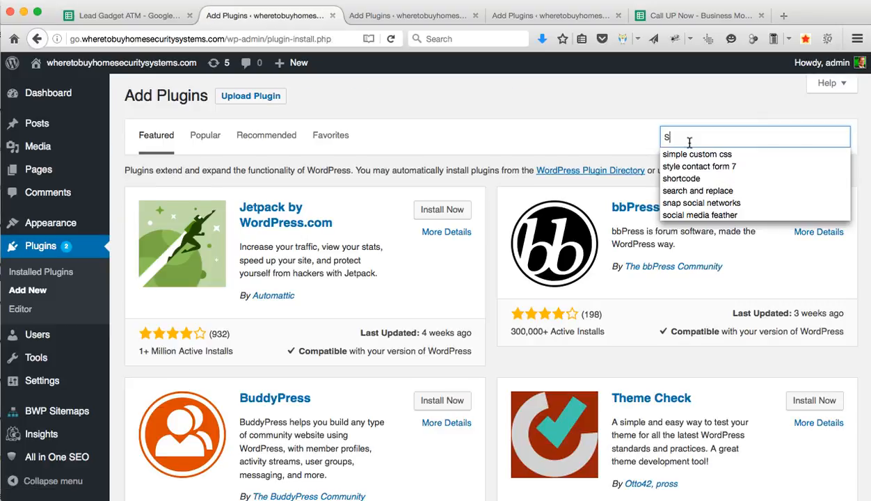
Search the go site's plugin installer for "simple custom css" and install and activate Simple Custom CSS.
text(imple)
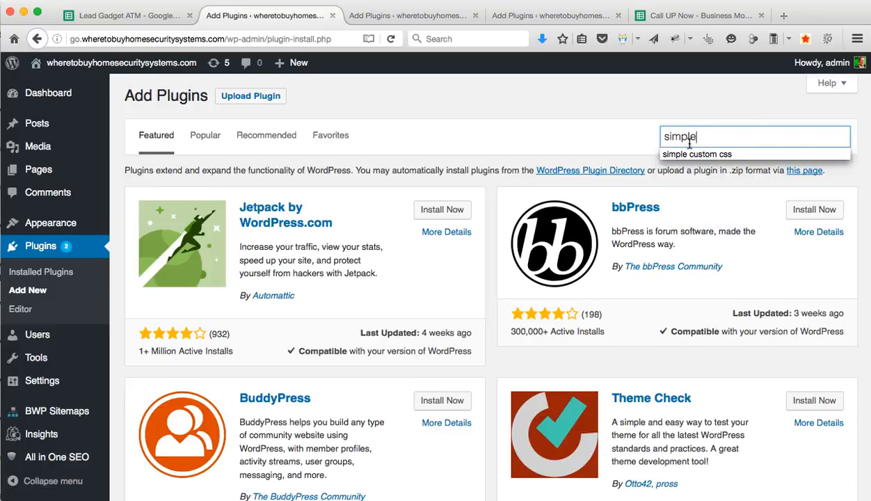
click(691, 154)
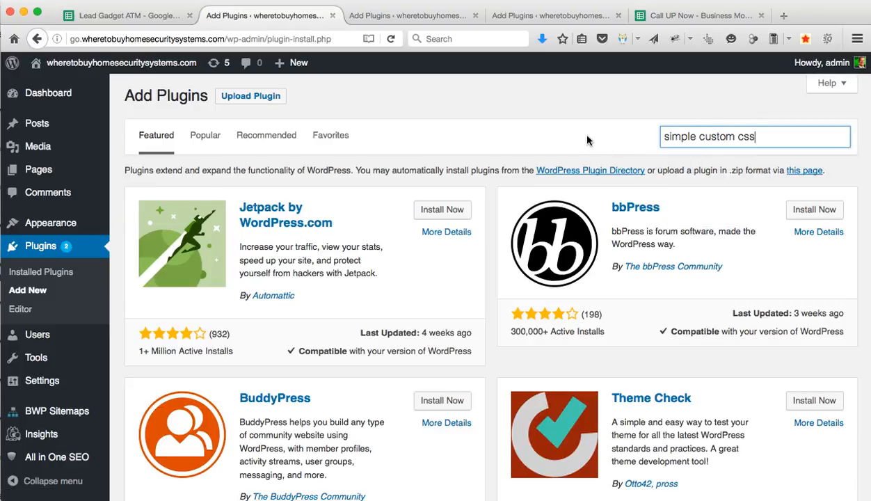
key(Return)
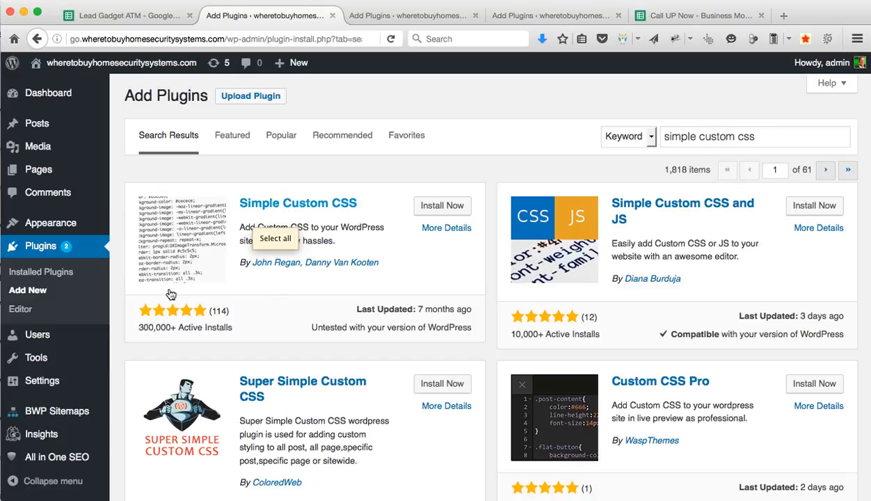
click(447, 209)
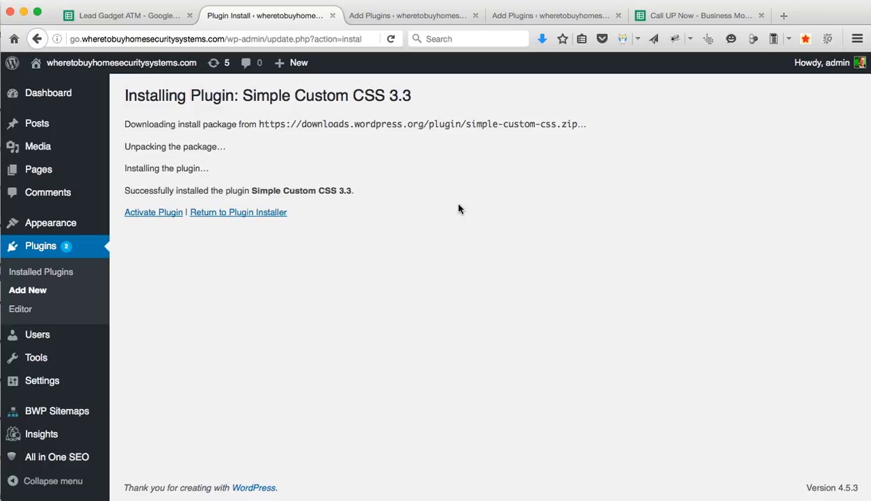
click(147, 213)
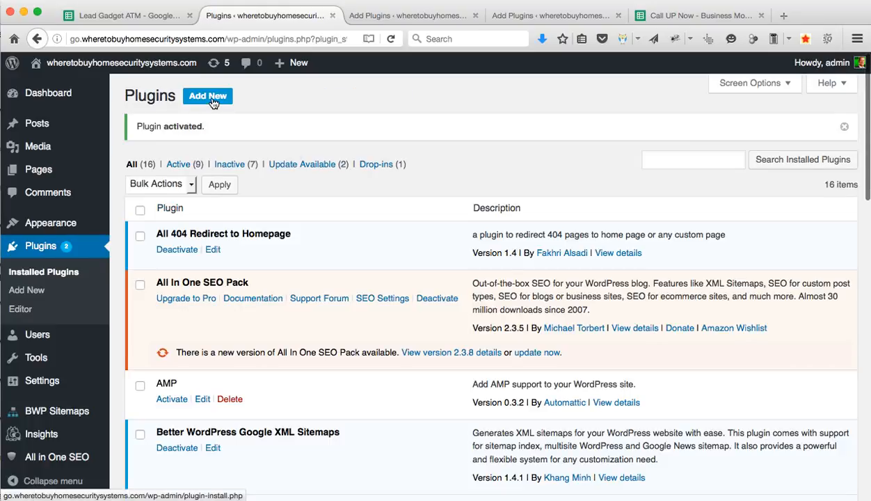
Add the Contact Form 7 plugin to the go site using the search "contact form 7", and activate it.
click(207, 97)
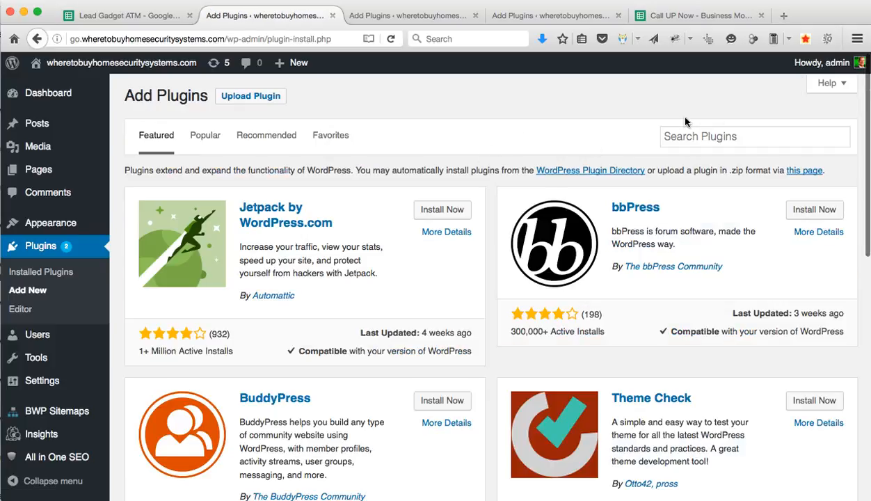
click(673, 135)
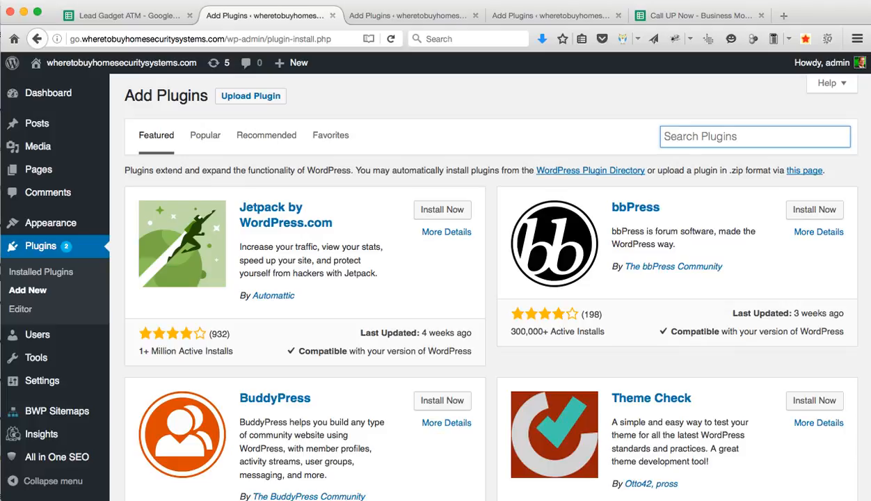
text(cont)
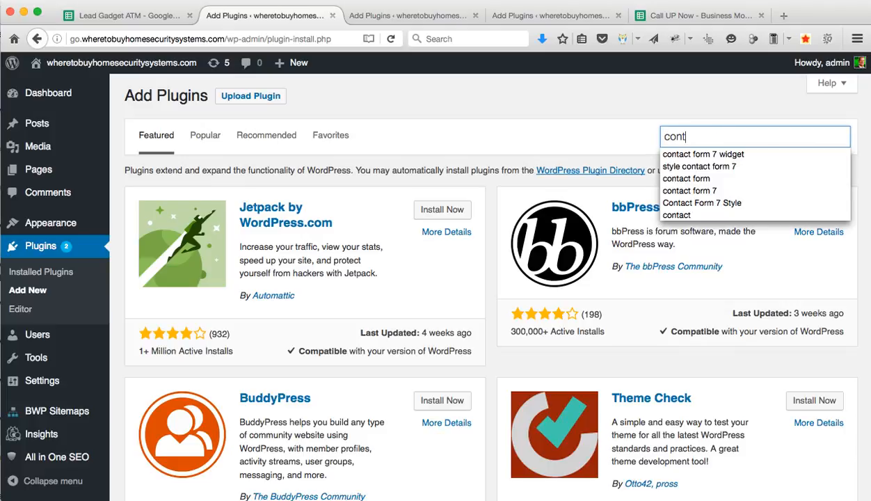
click(689, 191)
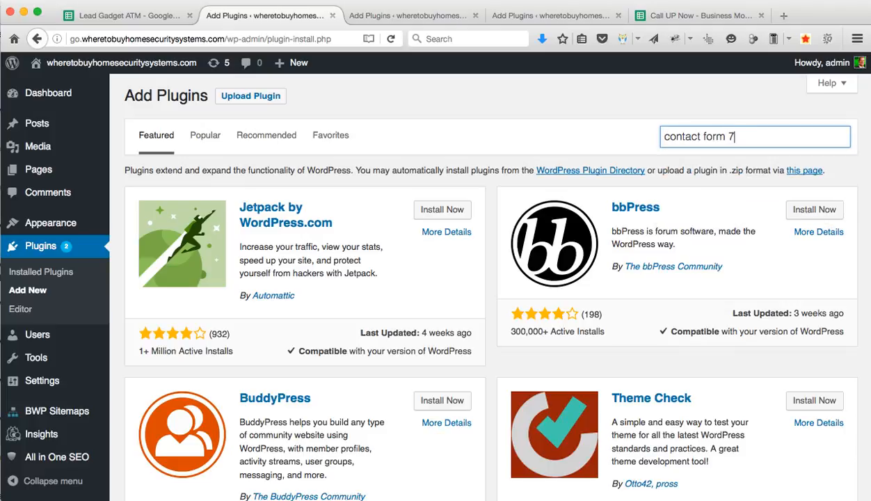
key(Return)
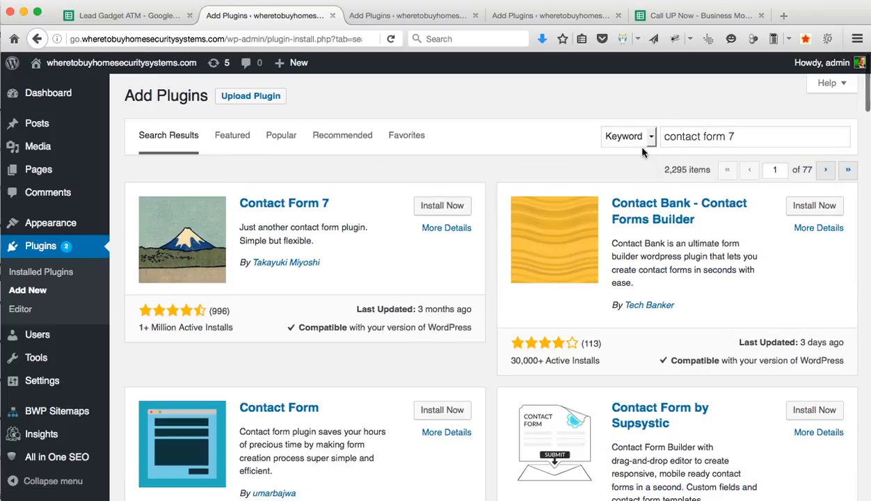
click(442, 207)
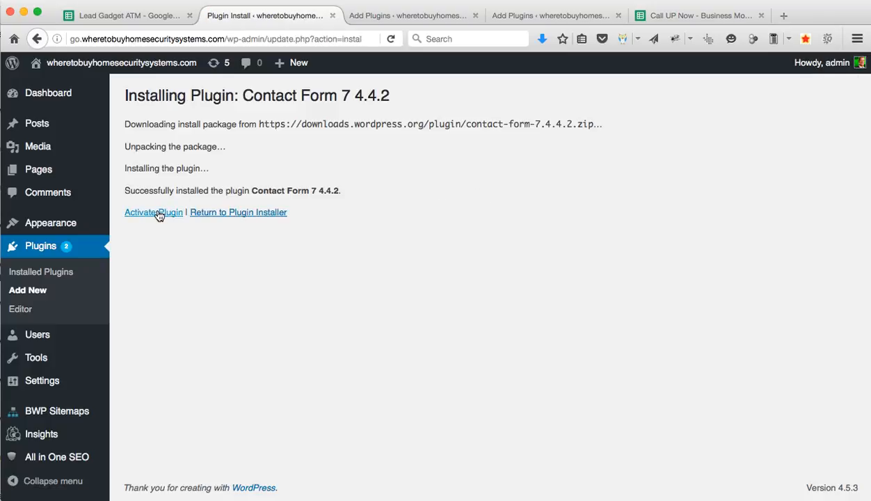
click(158, 215)
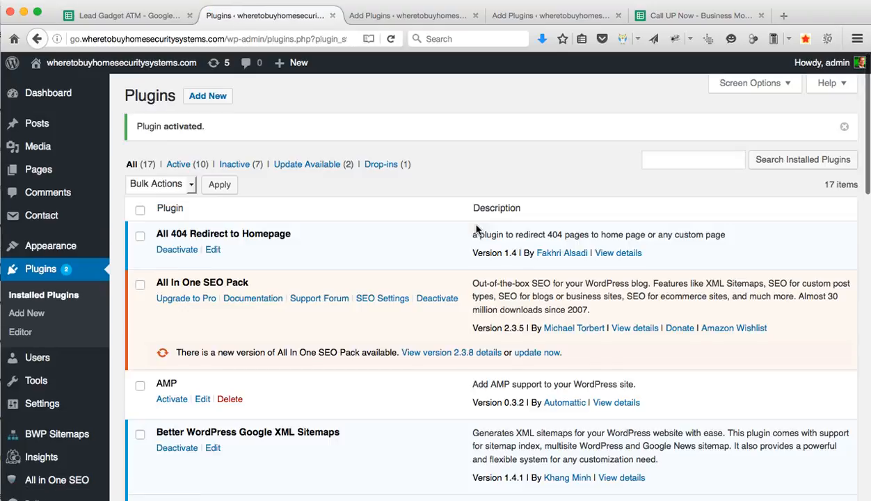
Install and activate the ManageWP Worker plugin on the go site, searching for "managewp".
click(213, 98)
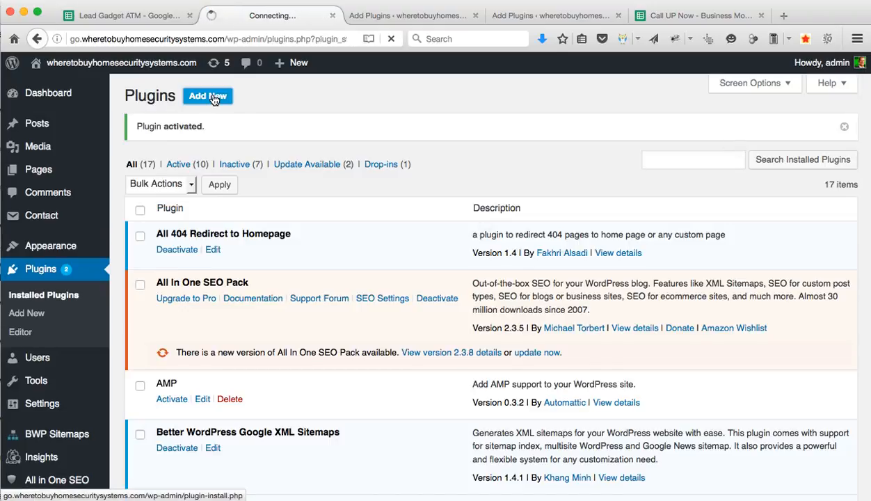
click(699, 132)
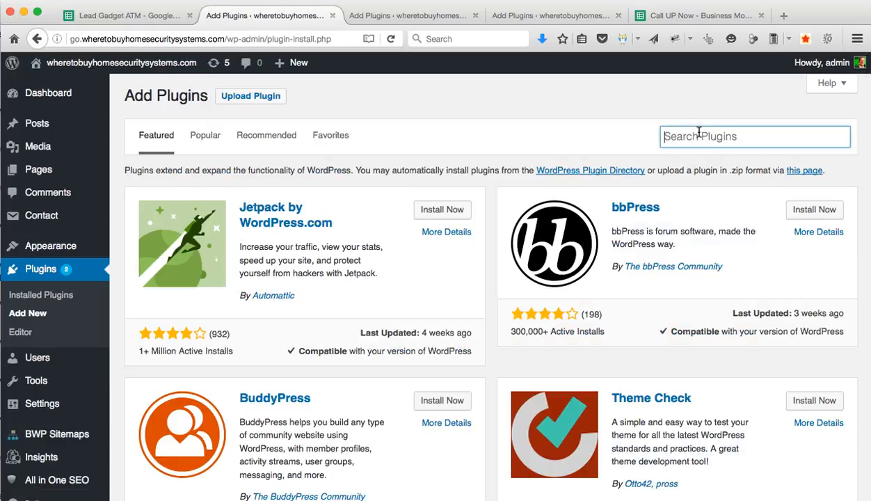
text(man)
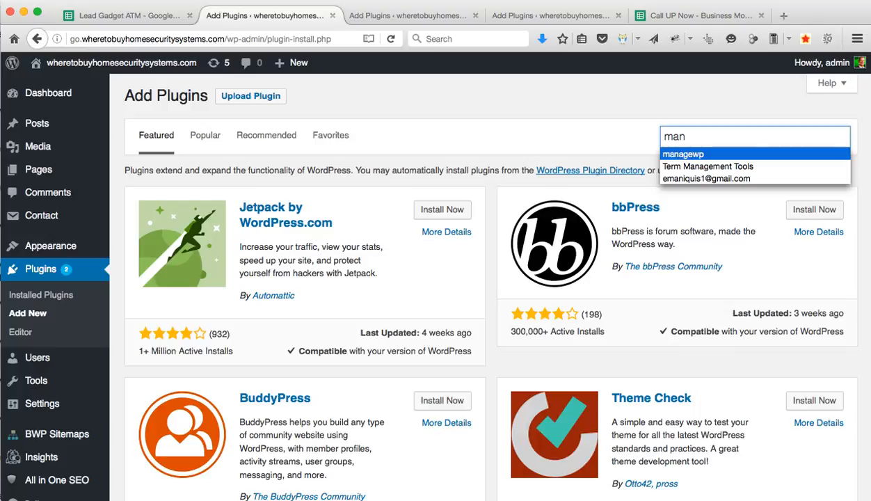
key(Return)
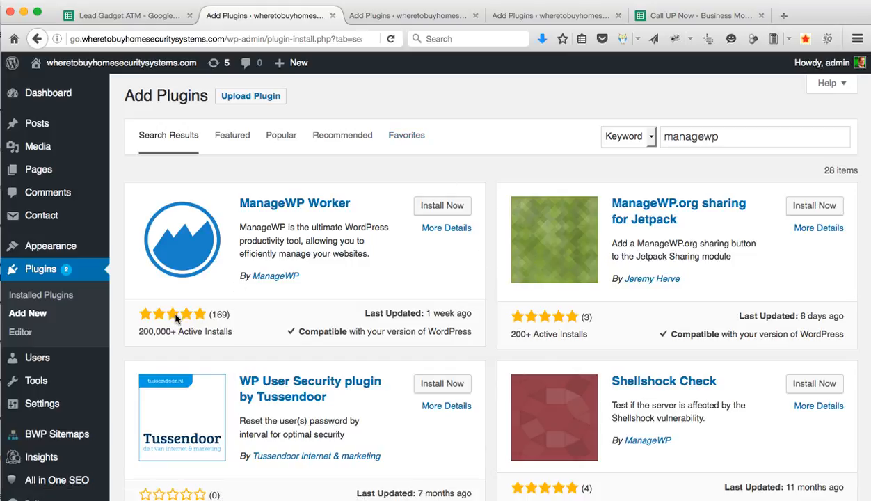
click(442, 207)
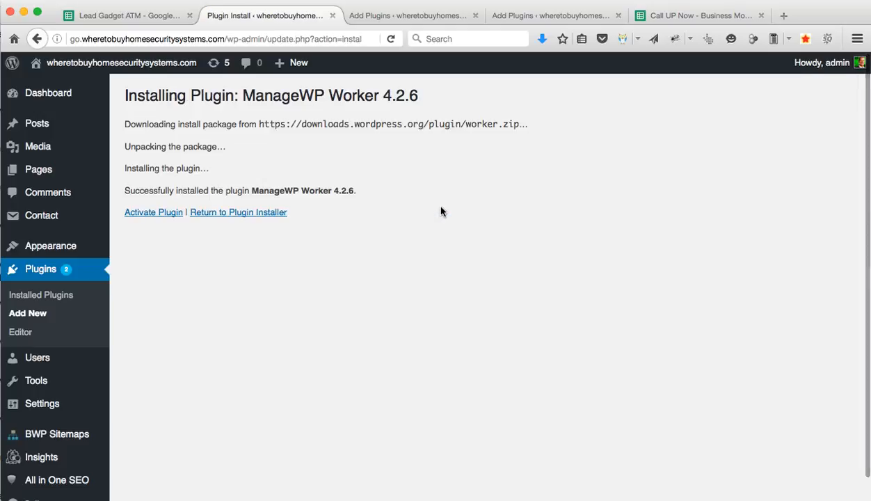
click(157, 217)
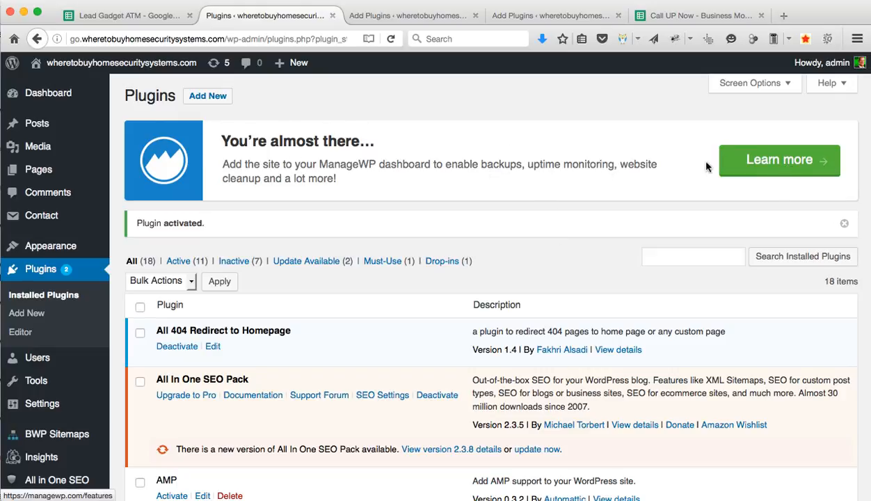
Upload the plugin archive social-link-machine-v2_.zip from the ADT Home folder to the go site and install it.
click(222, 100)
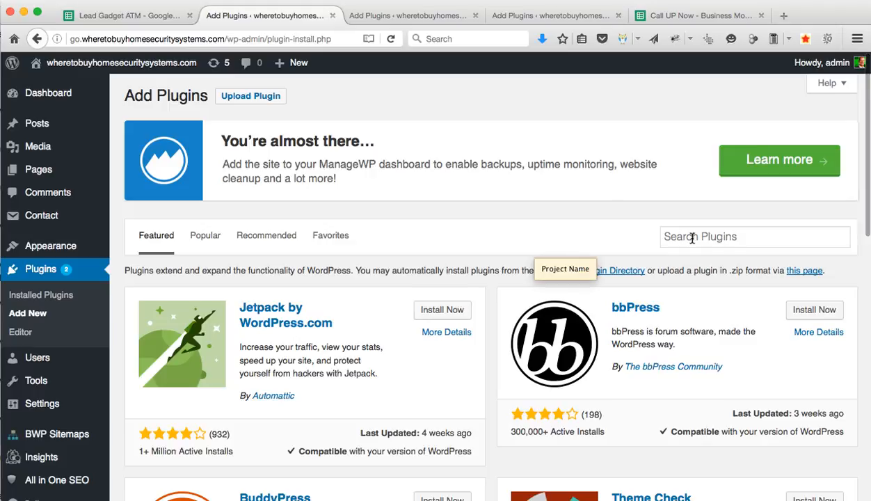
click(252, 102)
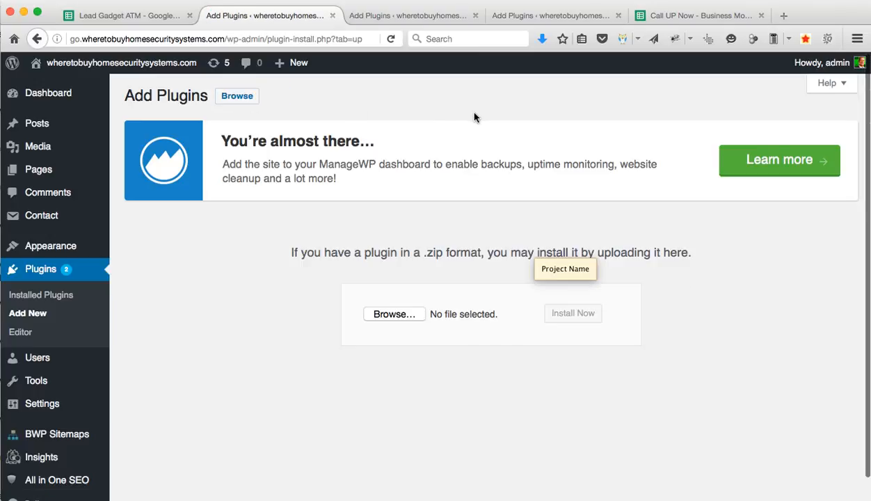
click(393, 314)
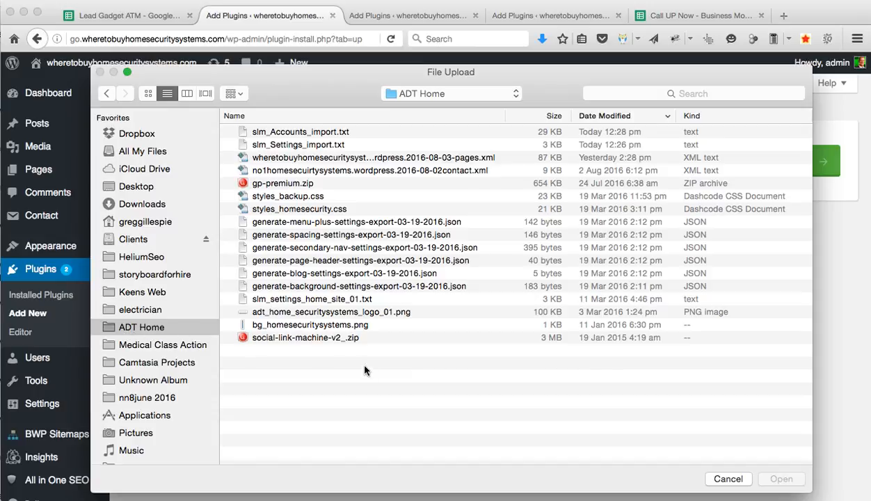
click(243, 338)
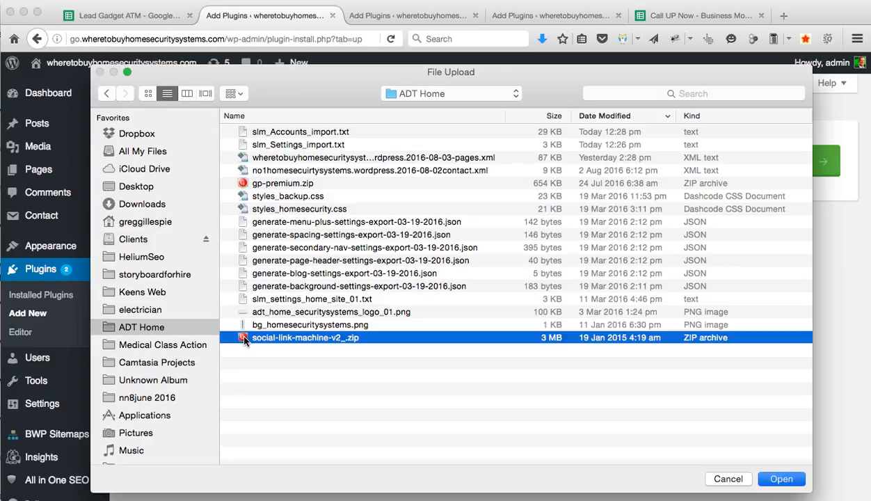
double_click(249, 337)
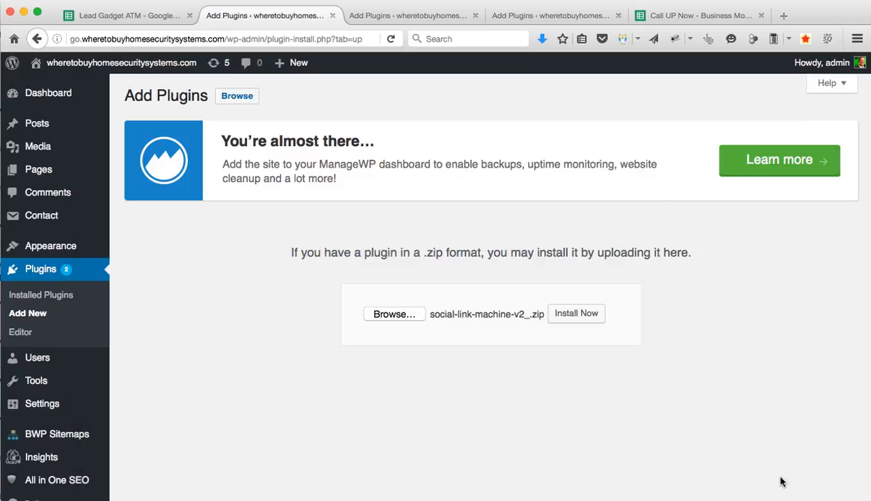
click(571, 315)
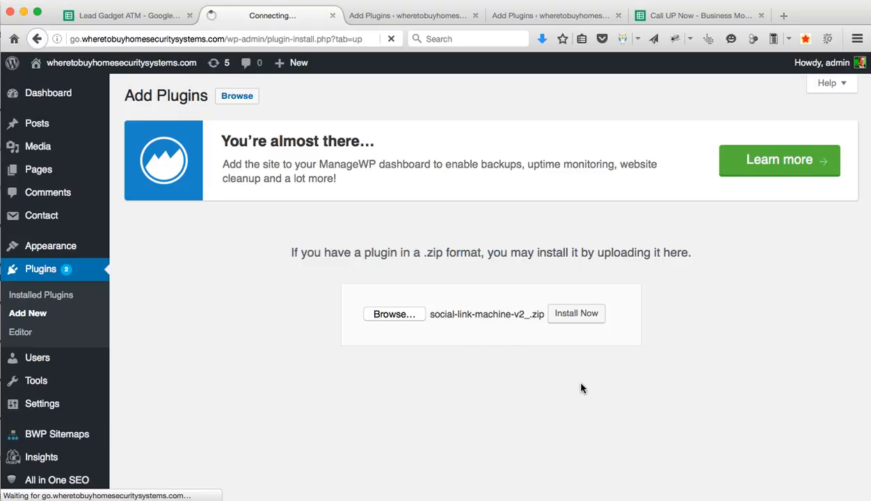
Activate the uploaded Social Link Machine plugin on the go site, and upload and install gp-premium.zip from the ADT Home folder.
click(152, 283)
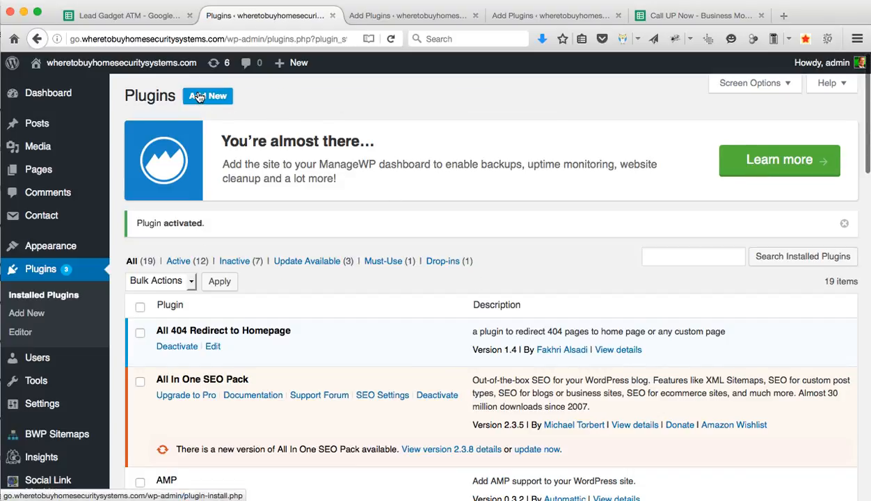
click(198, 97)
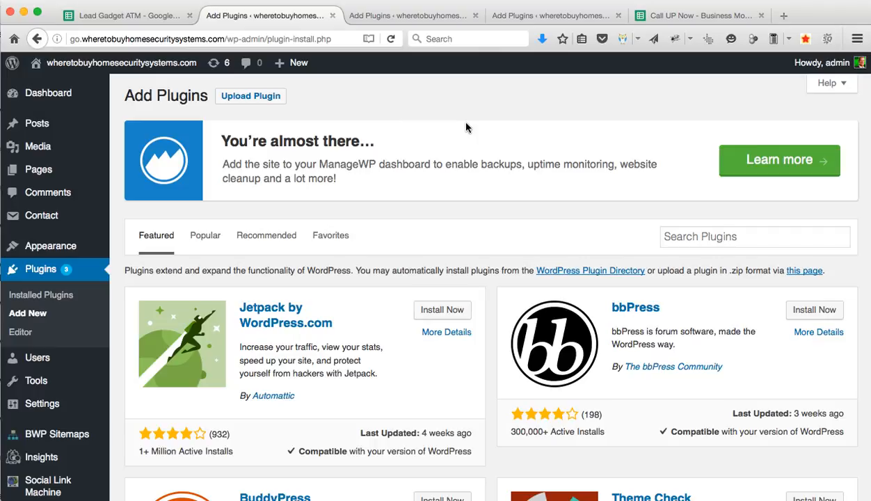
click(253, 100)
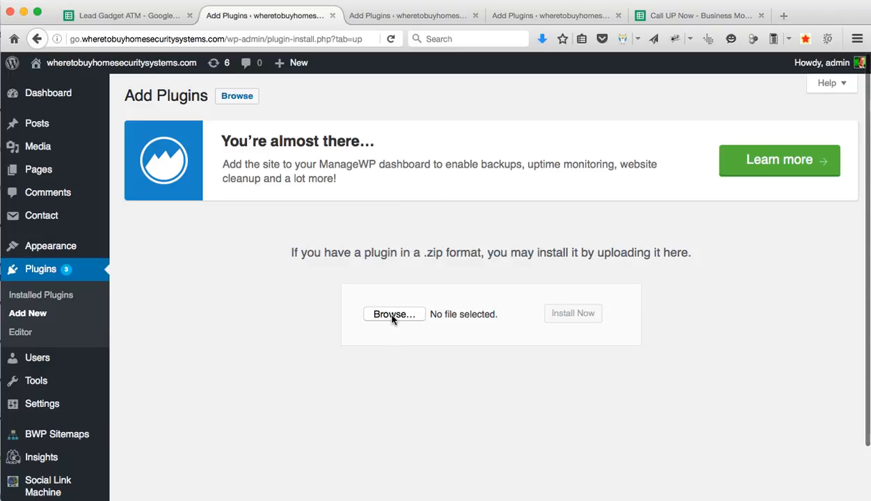
click(393, 315)
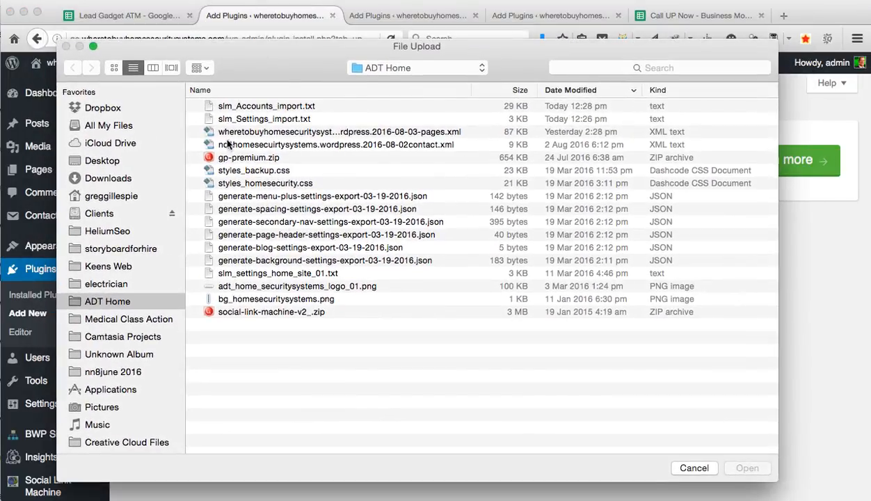
click(208, 158)
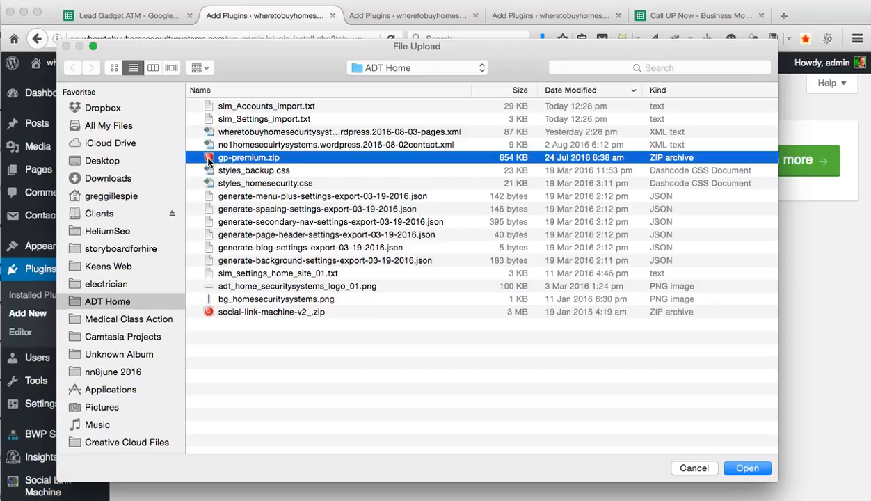
click(746, 468)
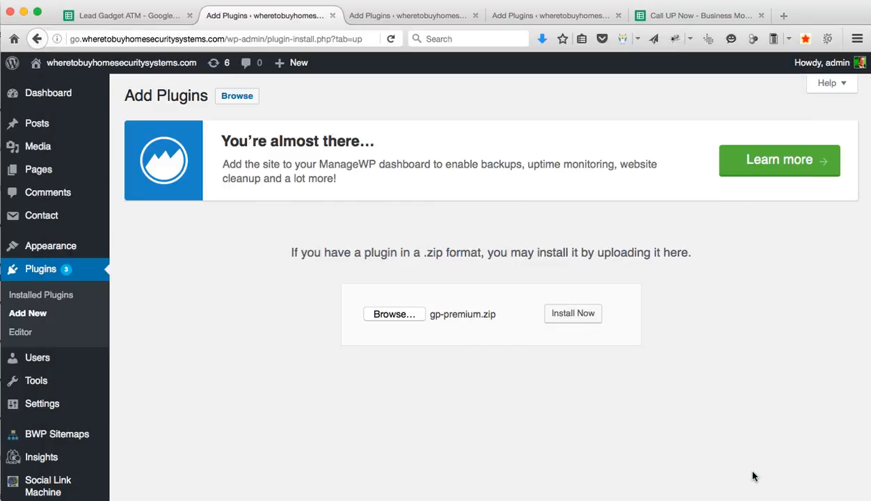
click(582, 315)
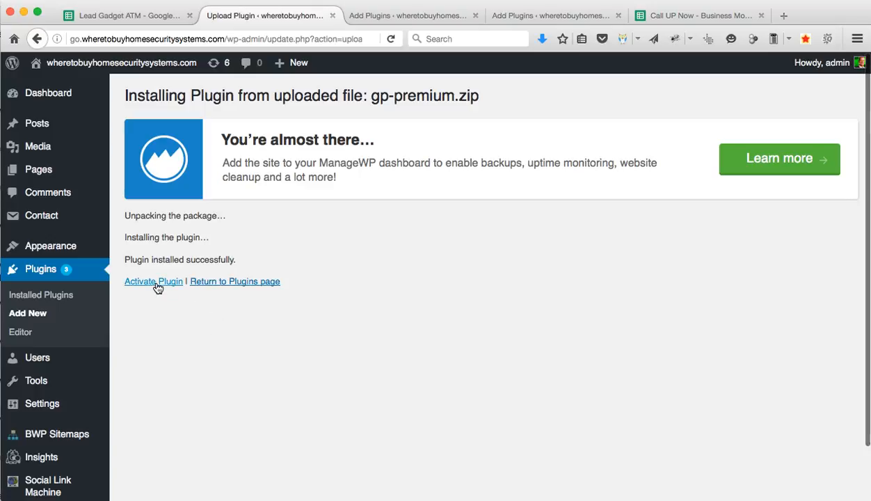